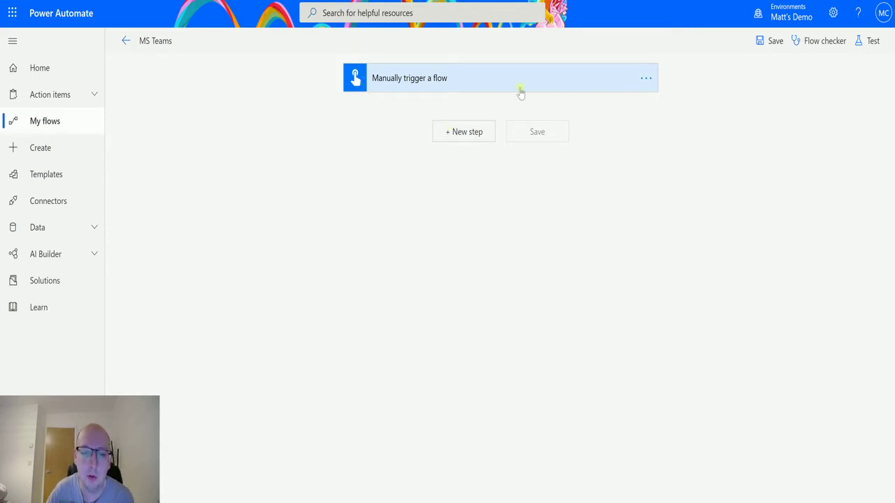
Step: After the manual trigger, add the Teams action 'Post your own adaptive card as the Flow bot to a channel'
click(464, 135)
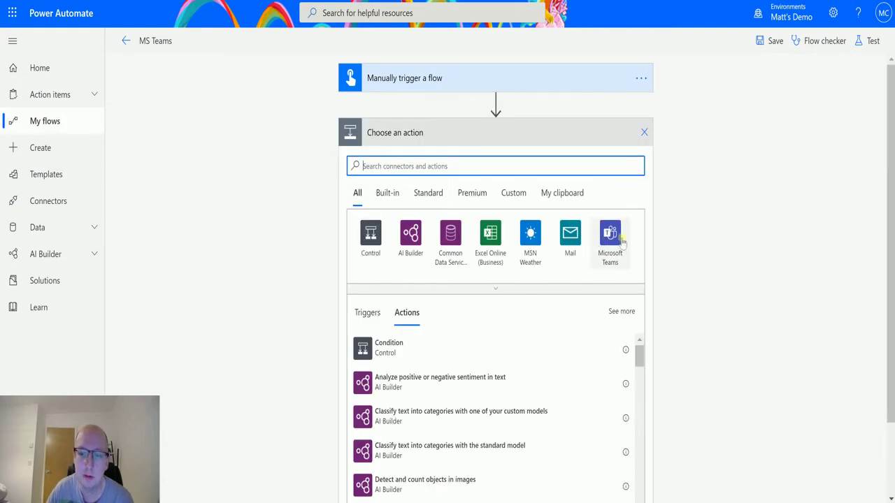
click(610, 234)
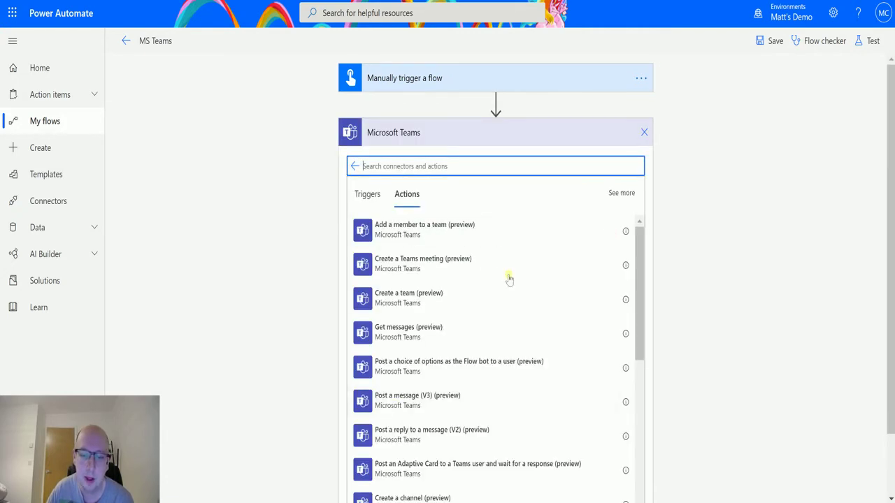
scroll(507, 279, down, 6)
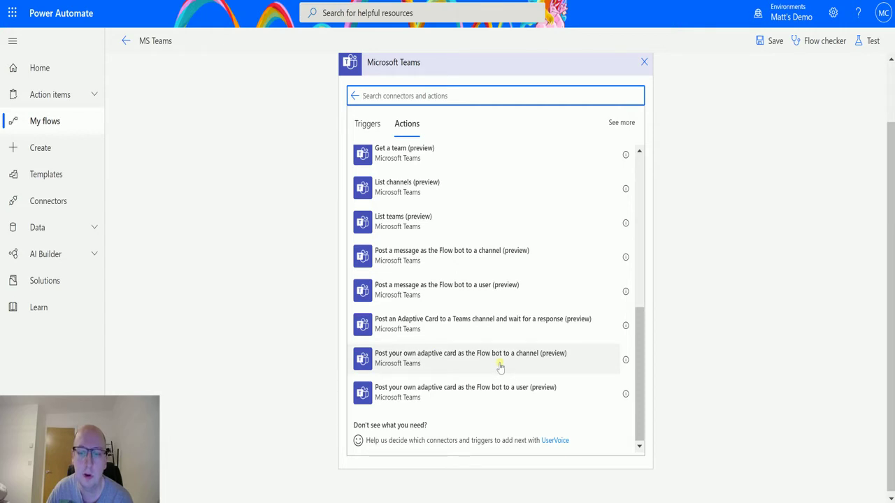
click(444, 358)
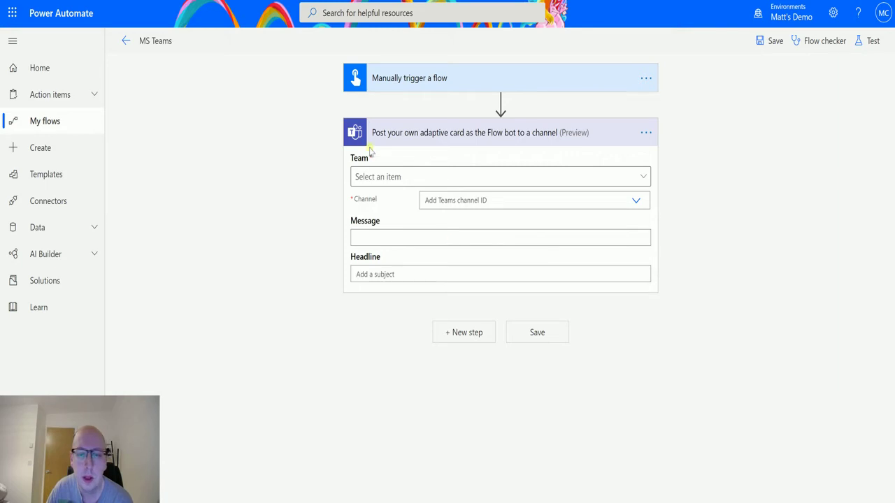
Step: Set the card action's Team to MCJ Demo Team and its Channel to General
click(392, 175)
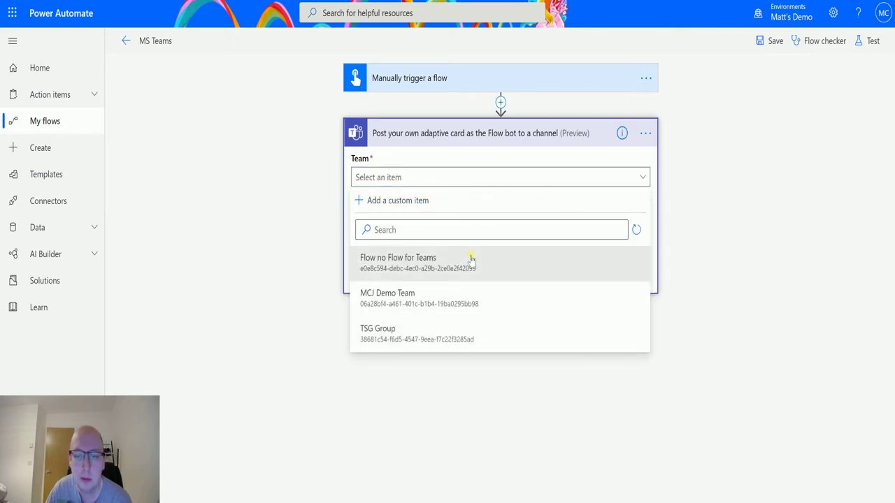
click(427, 316)
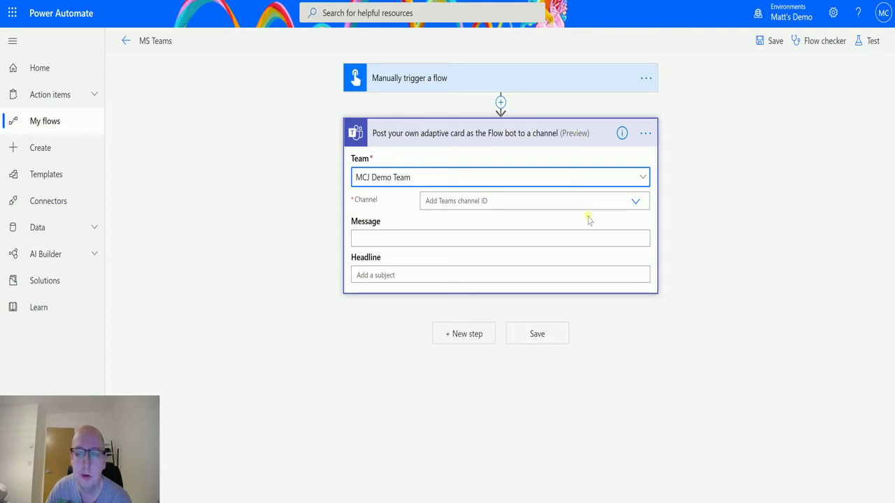
click(636, 202)
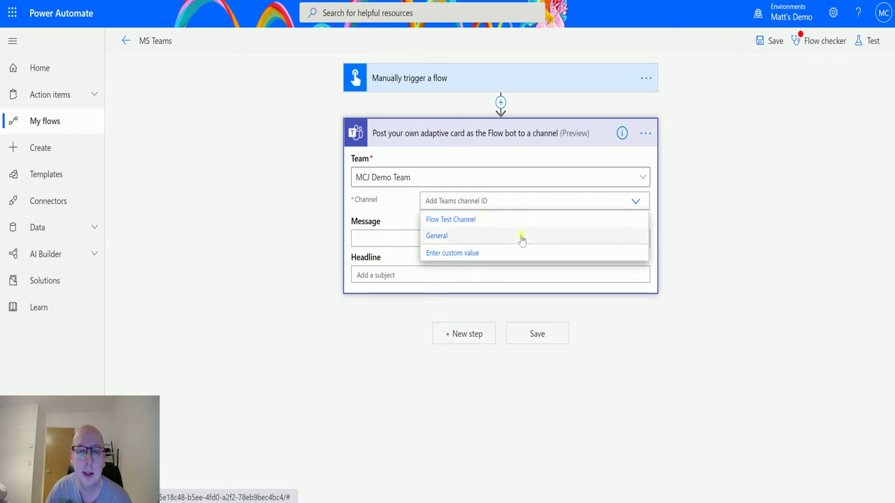
click(452, 238)
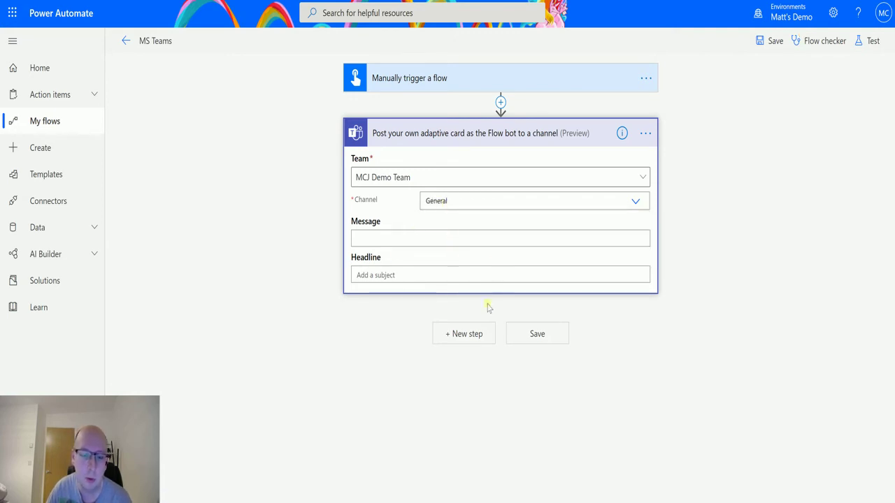
click(410, 241)
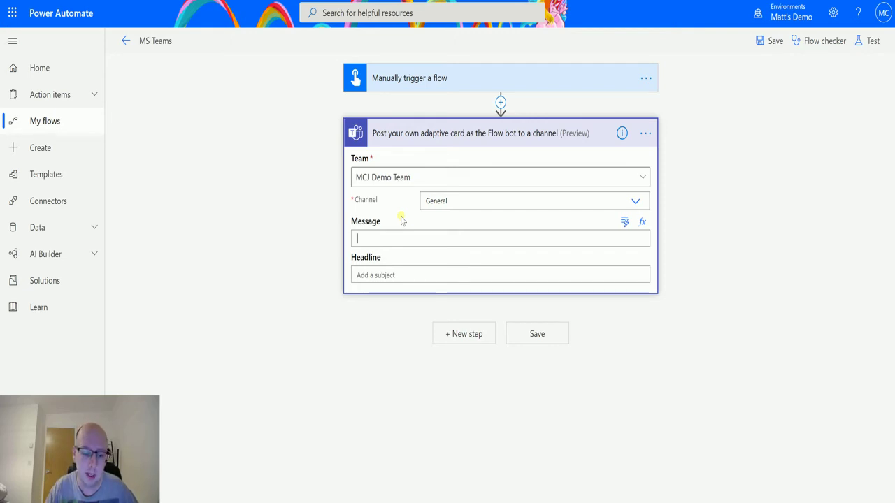
Step: Paste the Jurassic Park Adaptive Card JSON into Message and set the headline to 'This is subject'
key(ctrl+v)
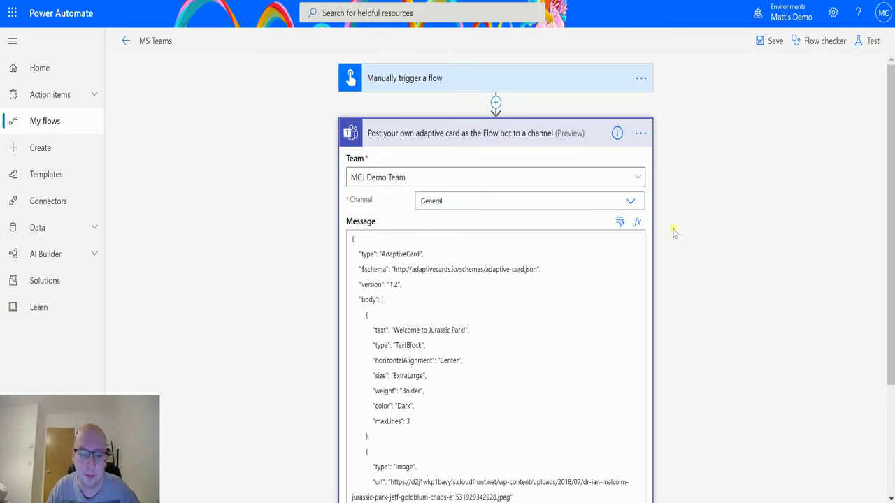
scroll(673, 233, down, 2)
click(381, 427)
text(This is subject)
scroll(674, 320, up, 3)
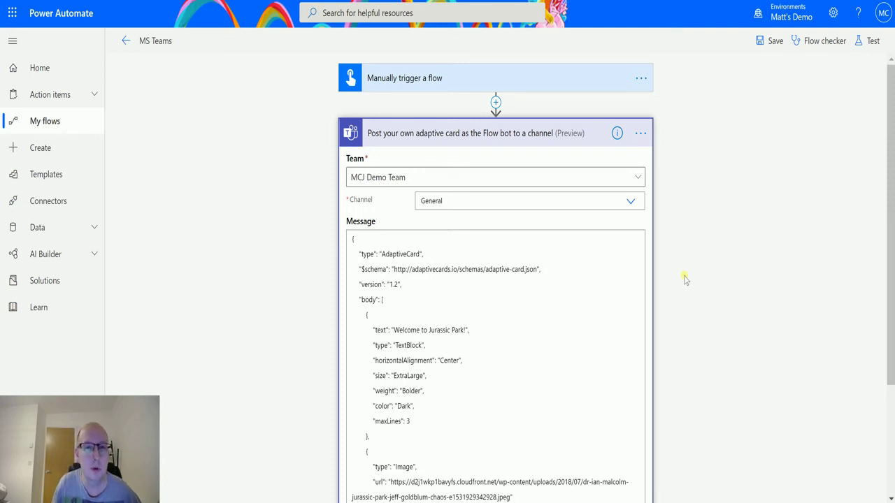
Step: Save the flow and run a manual test, performing the trigger action yourself
click(775, 42)
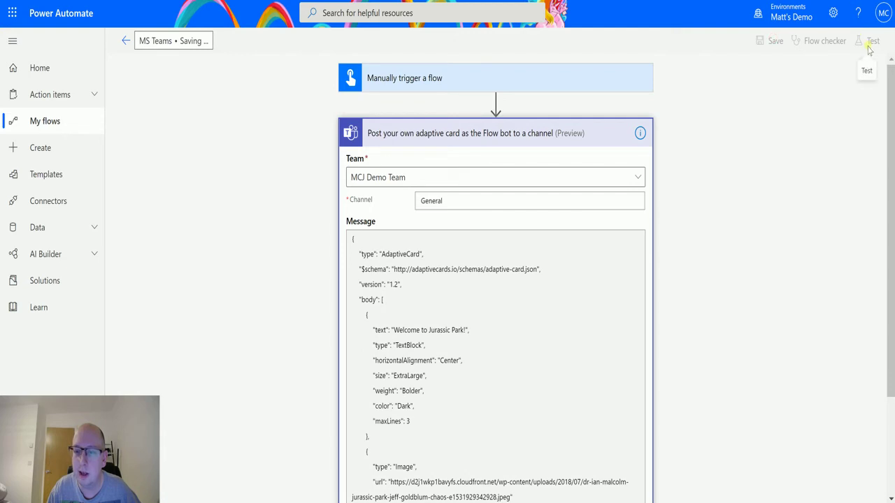
click(869, 42)
click(766, 72)
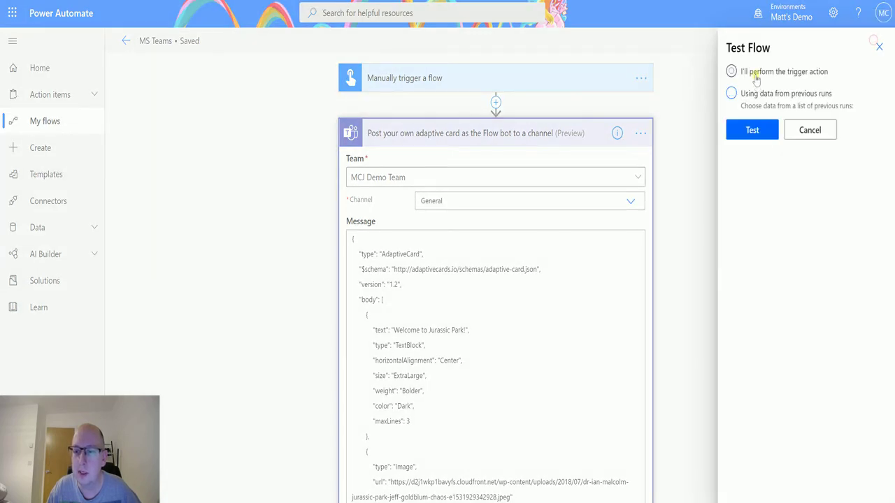
click(752, 130)
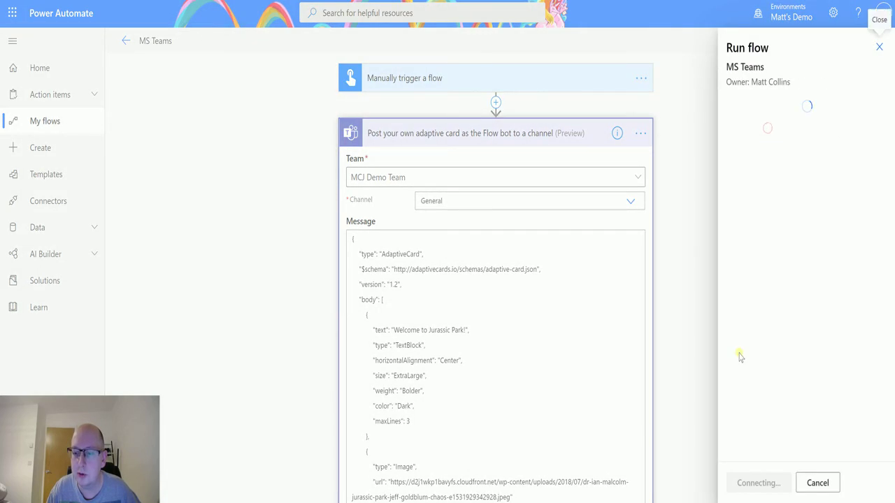
click(753, 484)
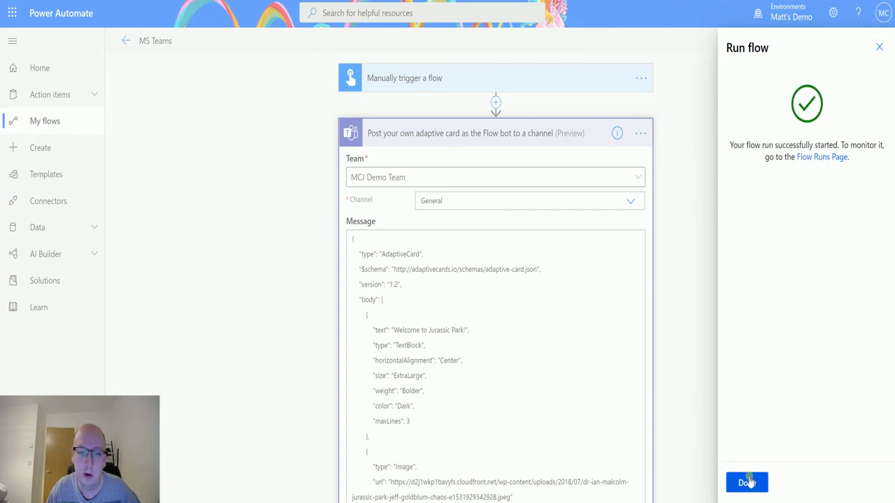
click(745, 481)
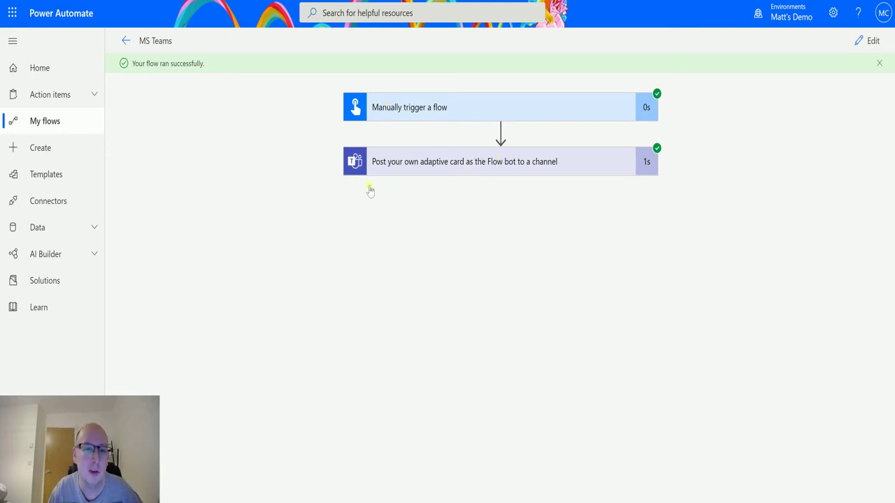
key(alt+Tab)
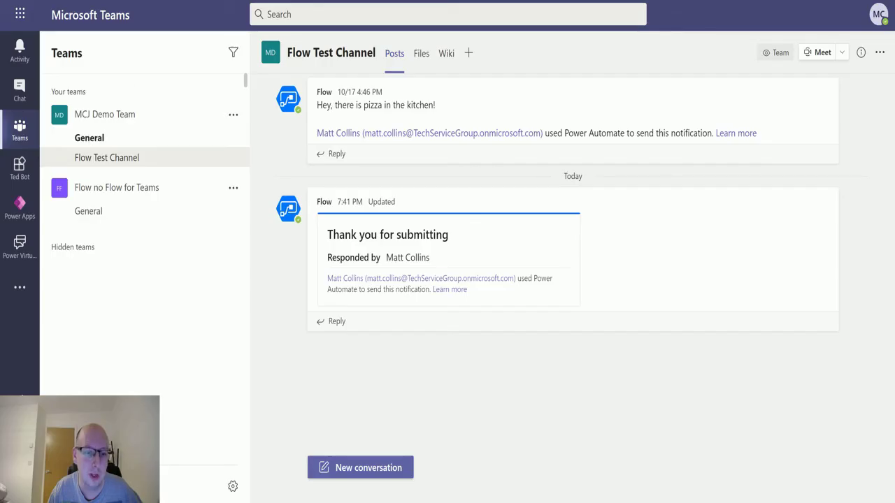
click(108, 135)
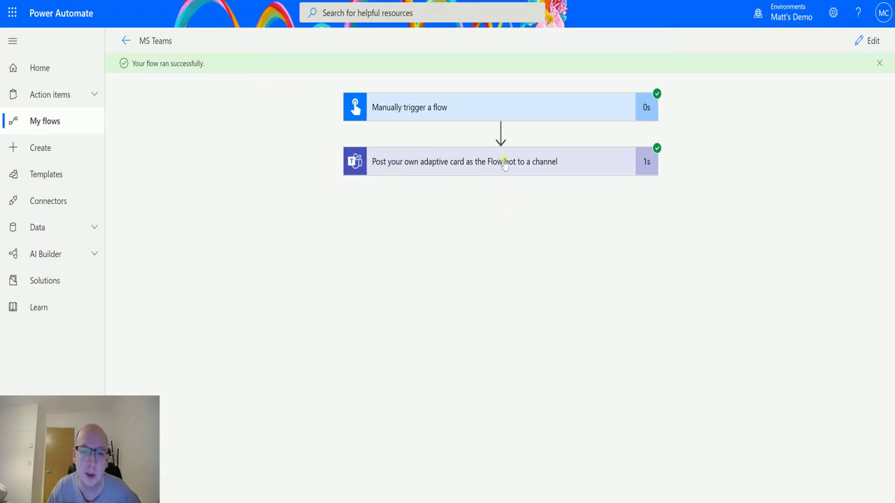
click(503, 162)
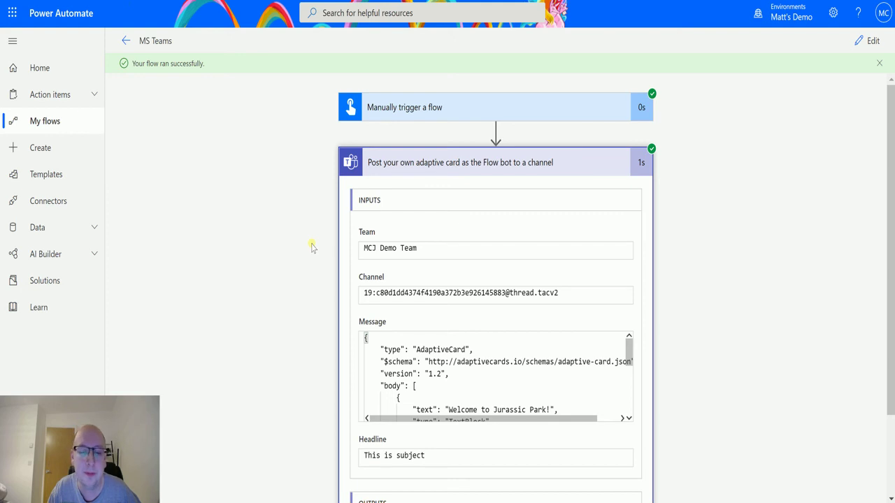
Step: Reopen the flow in edit mode and look through the card step's Message JSON
click(869, 41)
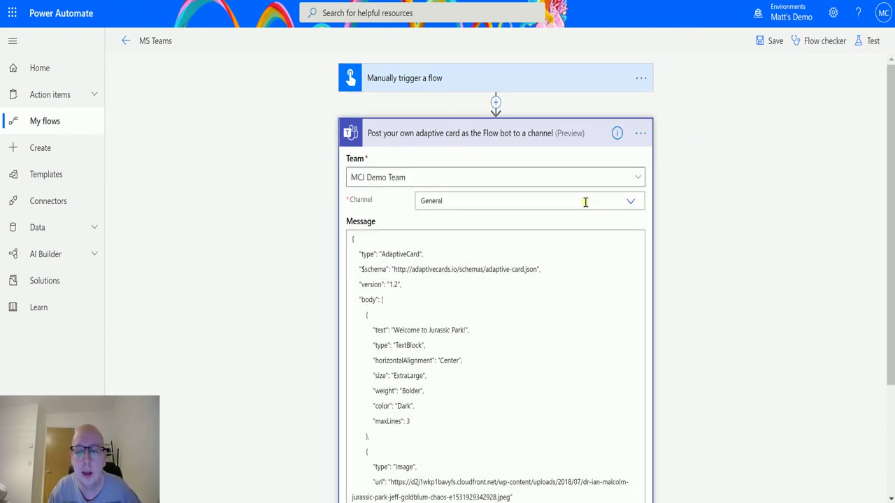
scroll(643, 184, down, 1)
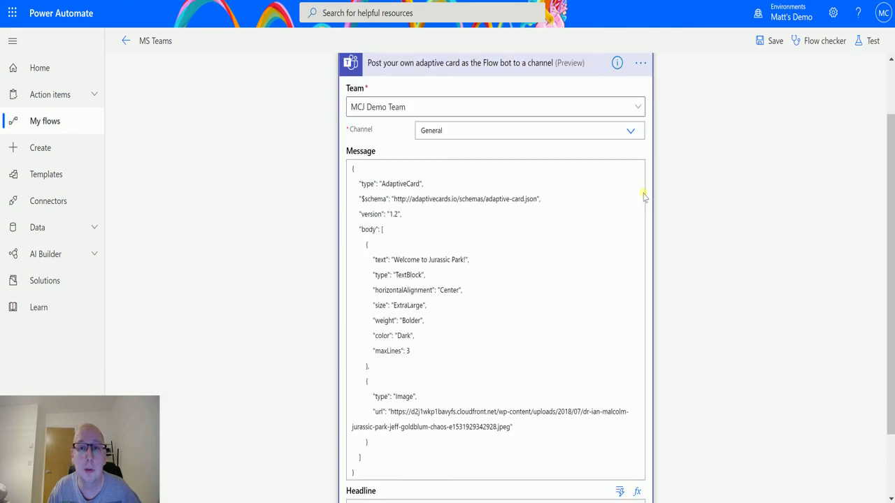
scroll(641, 225, down, 1)
scroll(650, 269, up, 2)
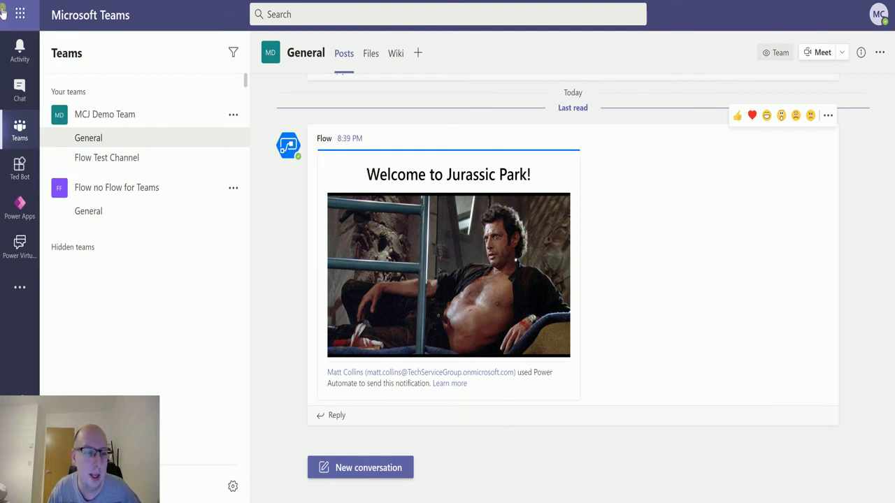
Step: Check the 'Welcome to Jurassic Park!' card in the Teams General channel, then return to the flow editor
click(21, 53)
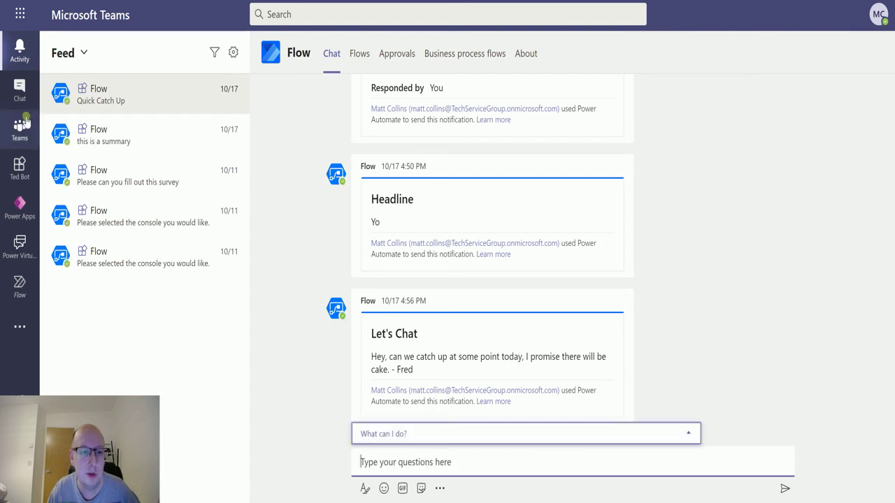
click(19, 129)
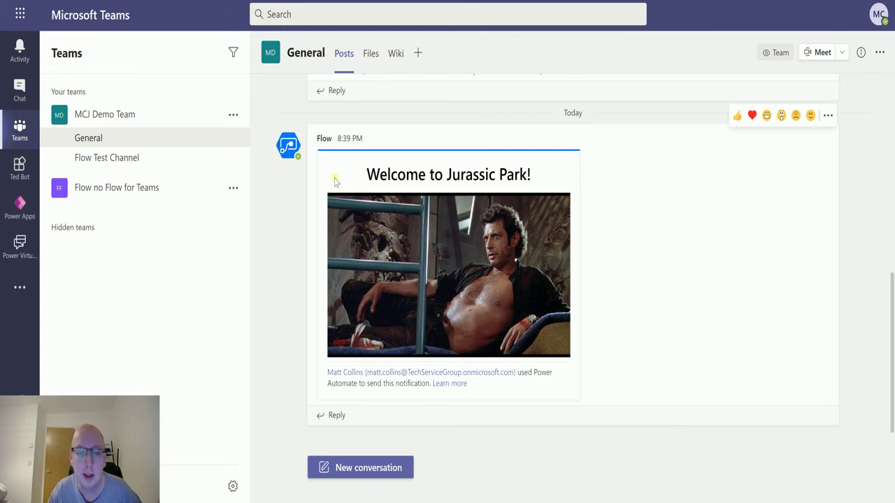
key(alt+Tab)
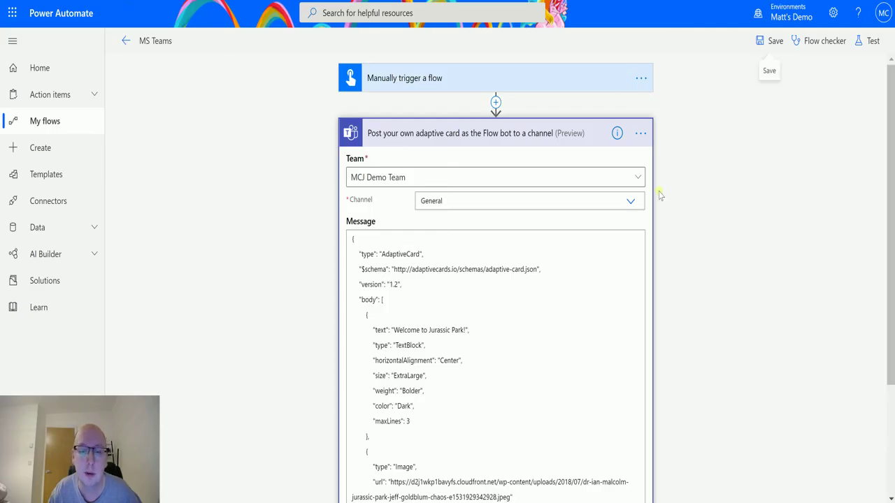
scroll(515, 286, down, 2)
scroll(561, 282, up, 2)
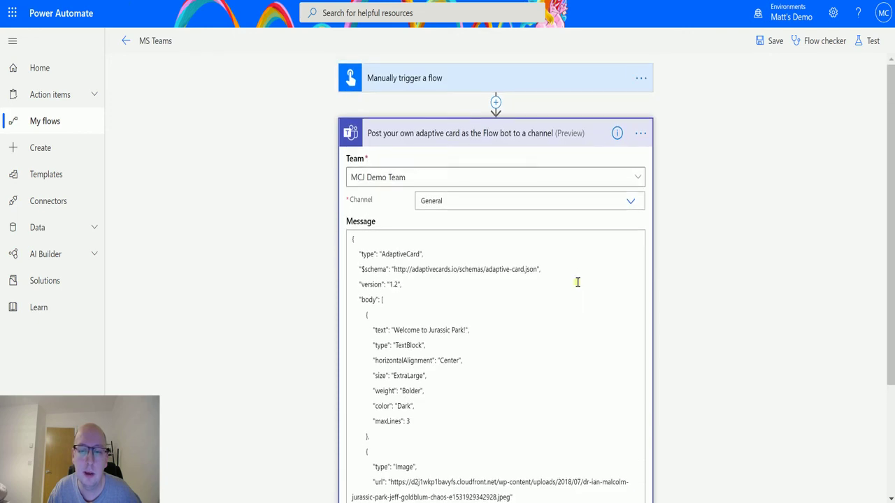